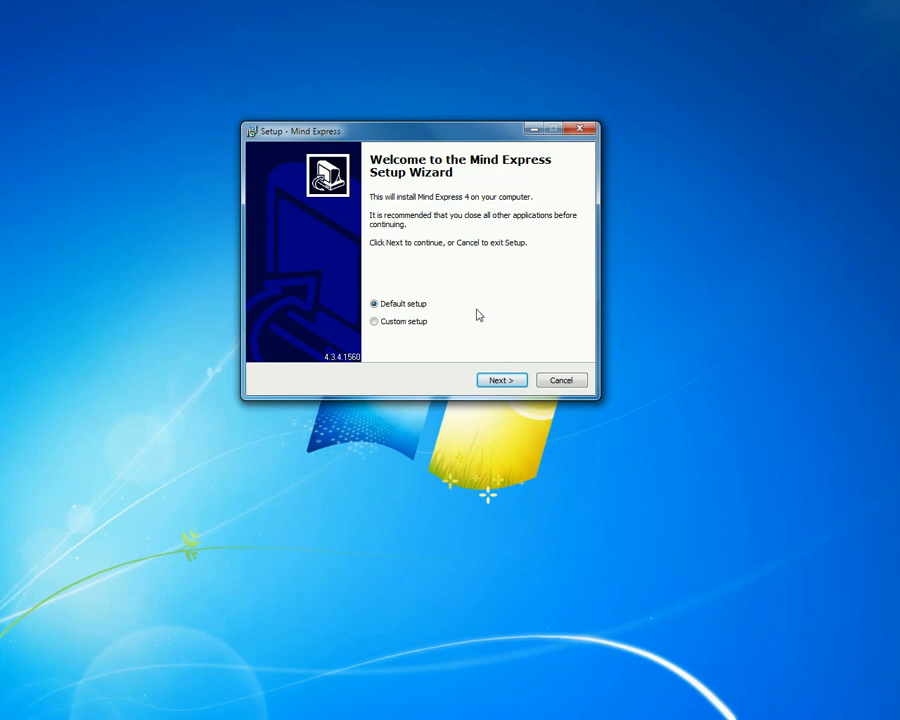
Proceed through the Mind Express default setup without a protection key and choose the Web license protection.
click(504, 381)
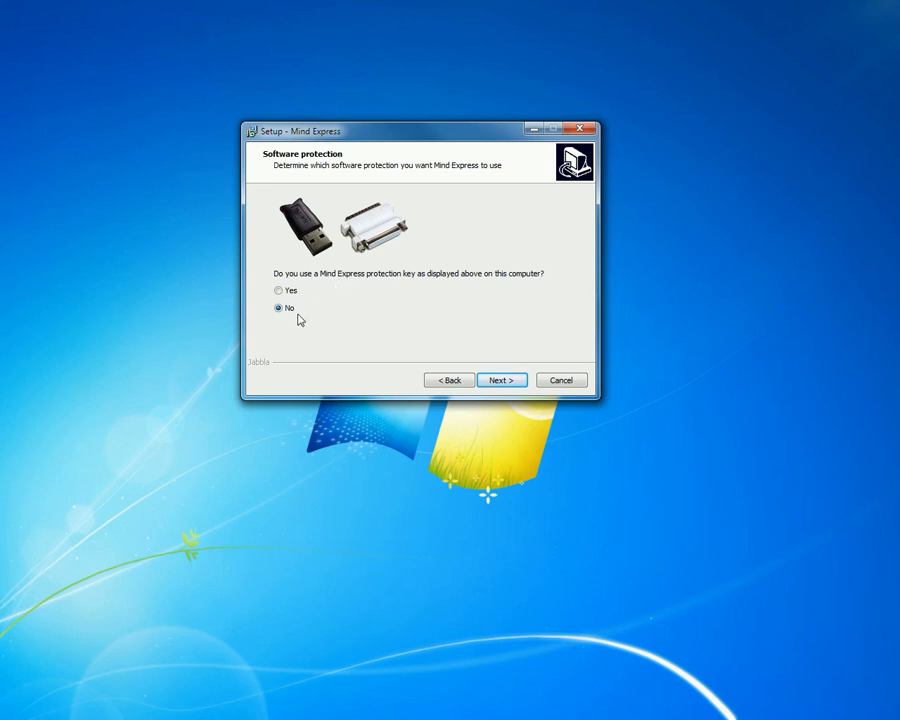
click(509, 383)
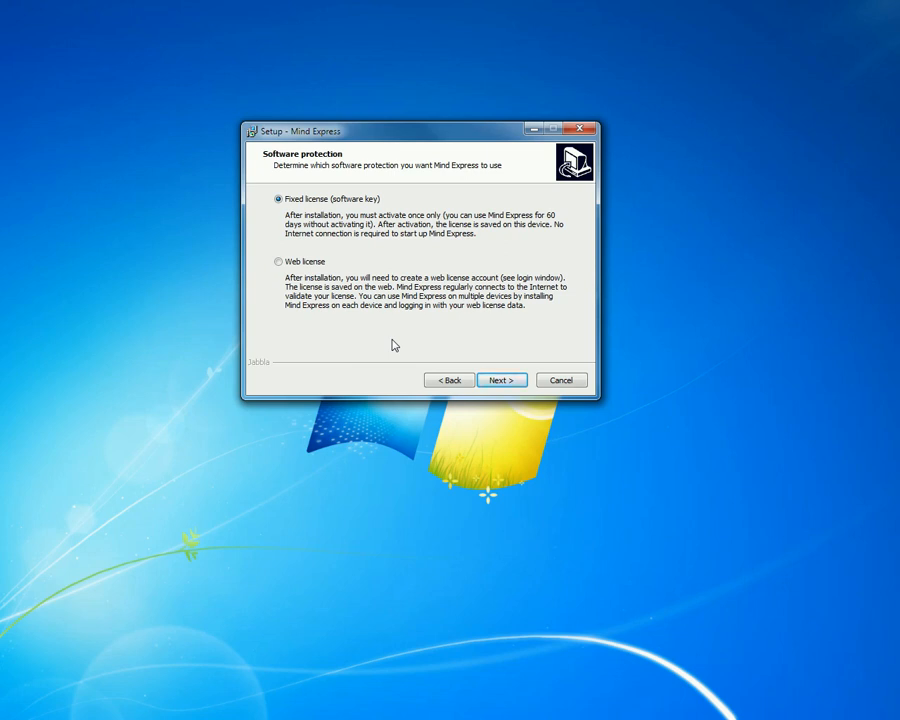
click(278, 261)
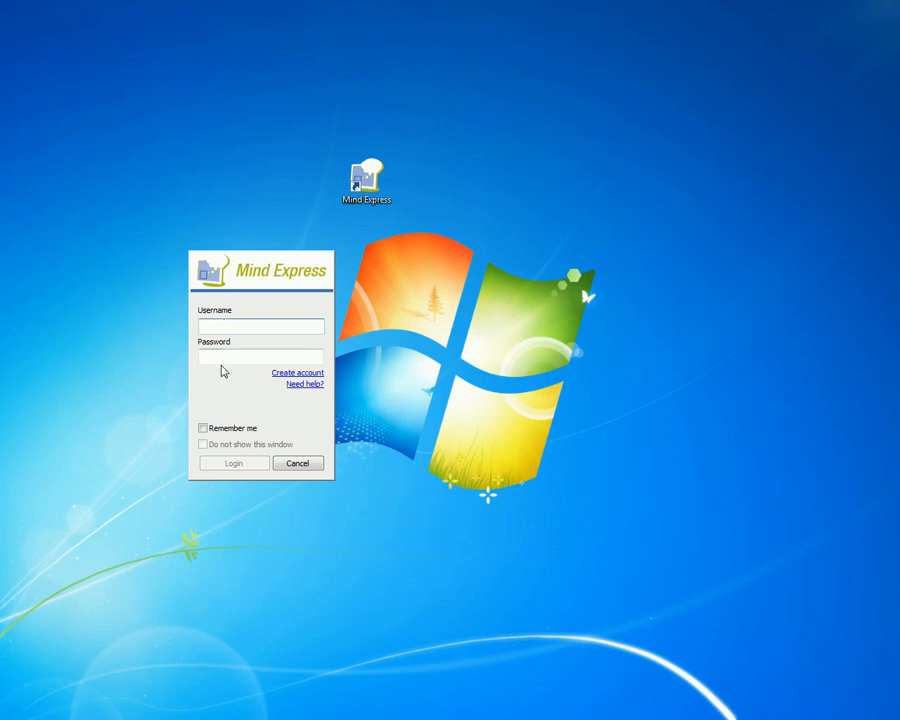
Open the web license account creation form and enter the product's serial number.
click(304, 373)
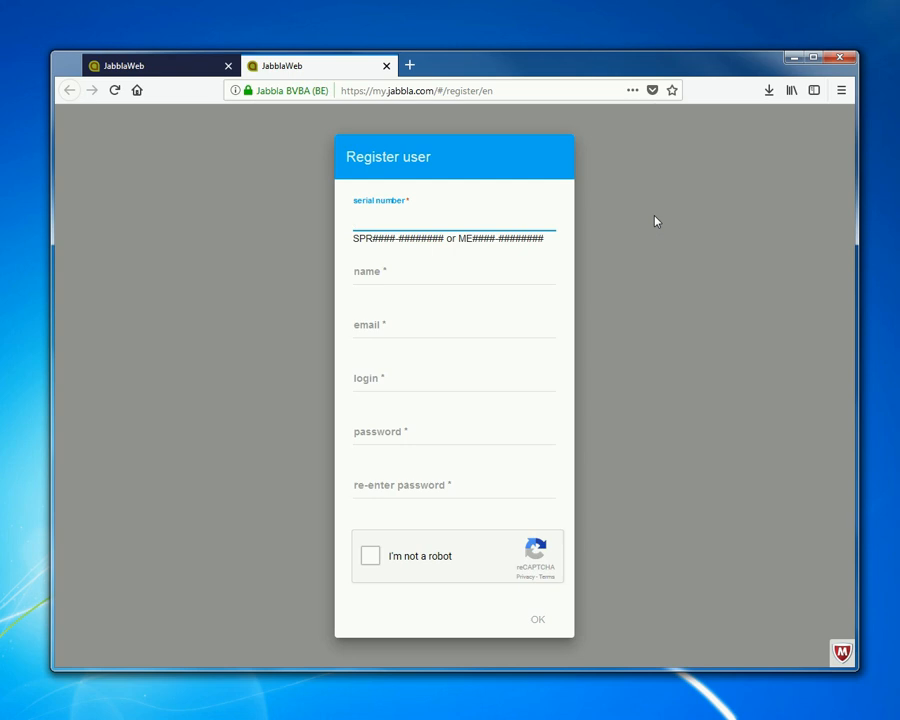
text(ME1234)
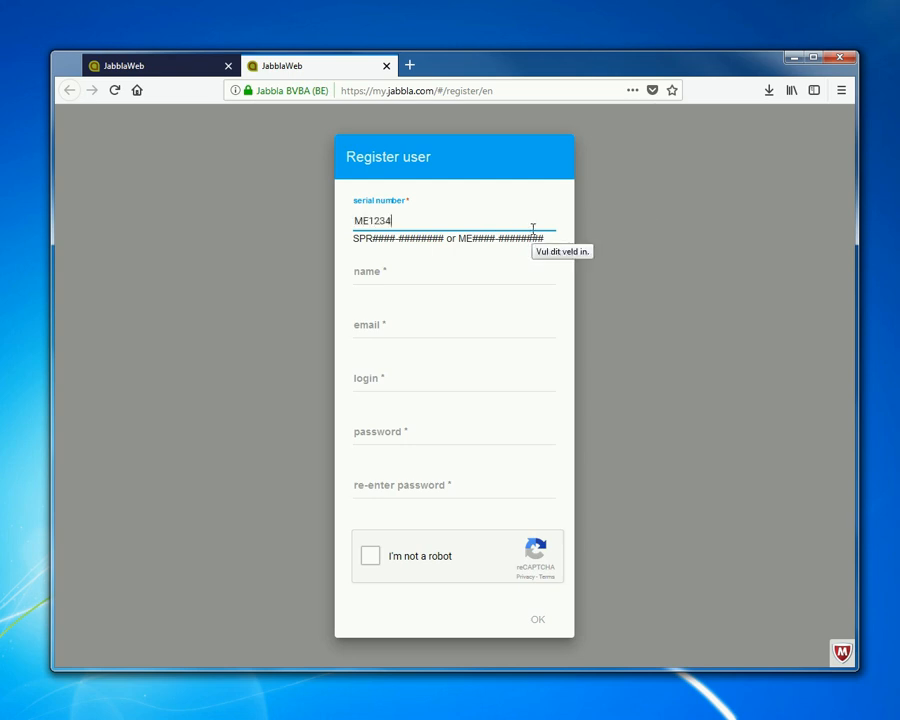
text(-45678912)
Fill in the registrant's name and e-mail address in the registration form.
click(384, 287)
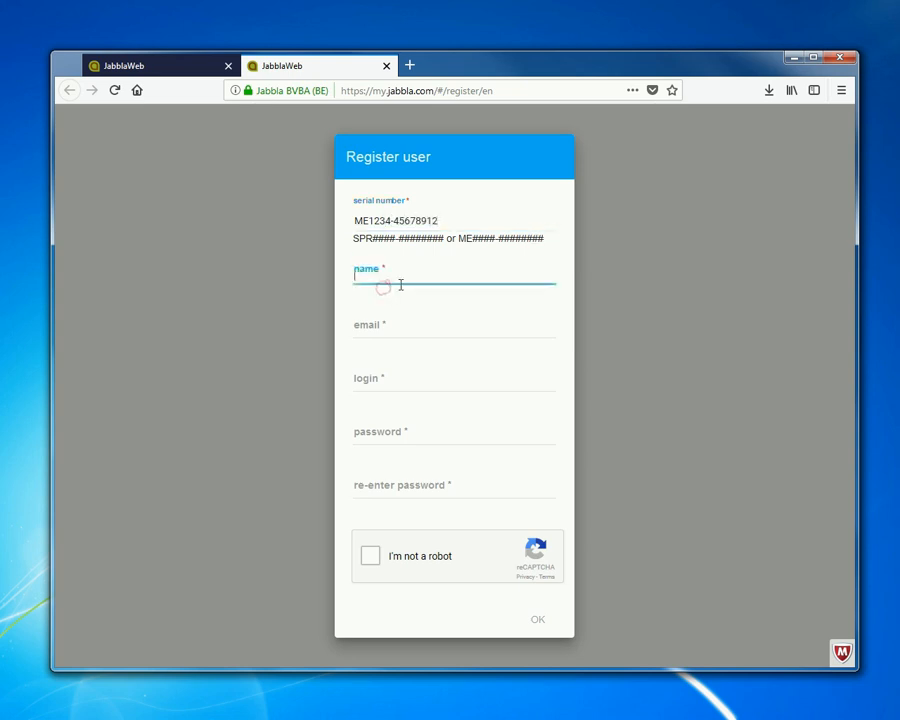
text(jean)
click(398, 320)
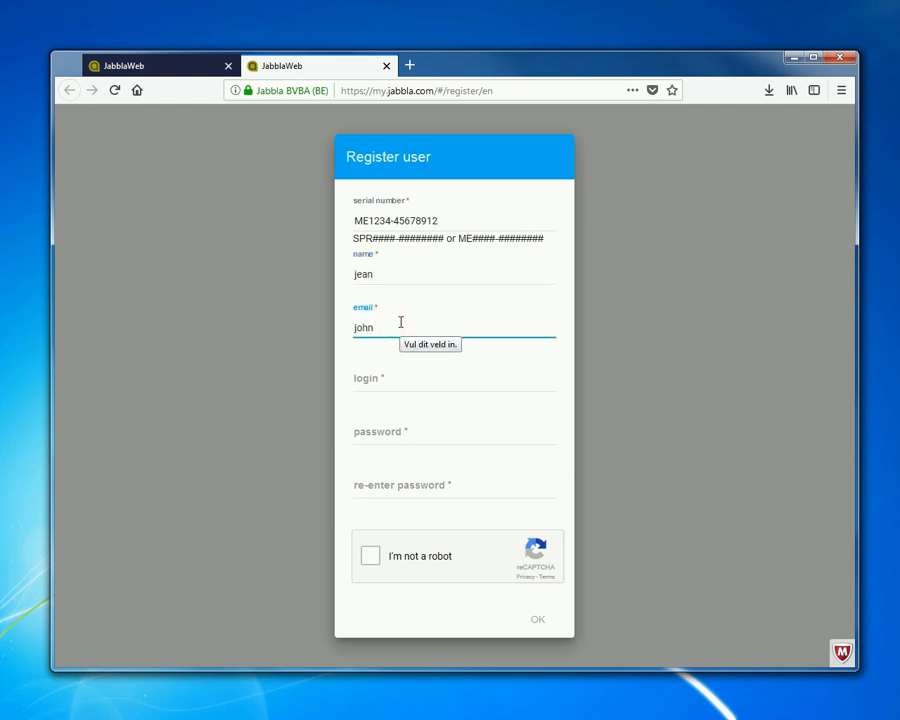
key(Tab)
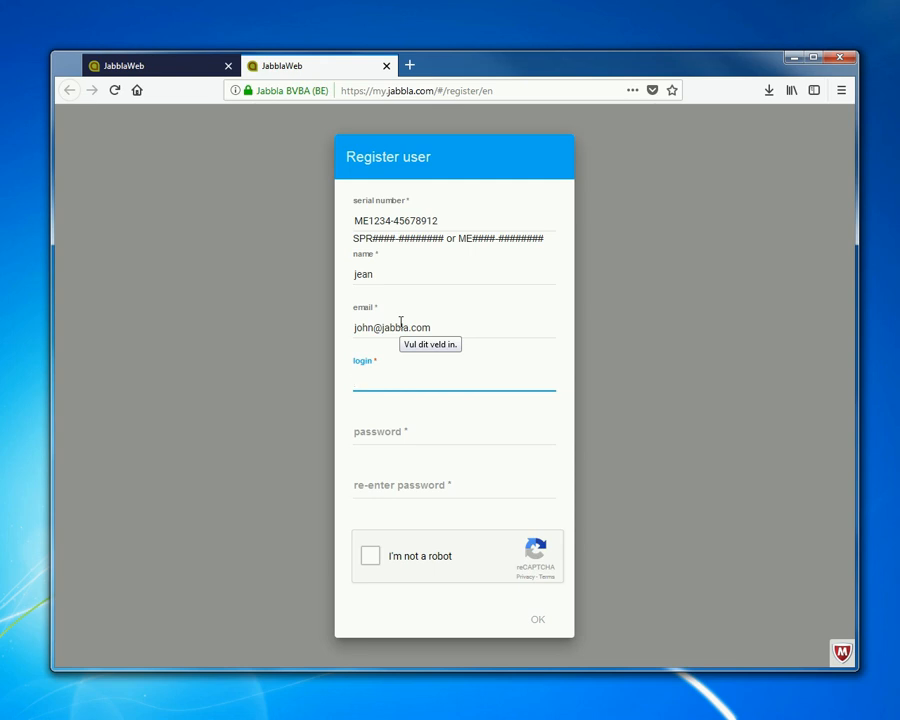
Enter the login name, fill in the password and its confirmation, and complete the "I'm not a robot" check.
text(jean)
key(Tab)
text(*********)
key(Tab)
text(*********)
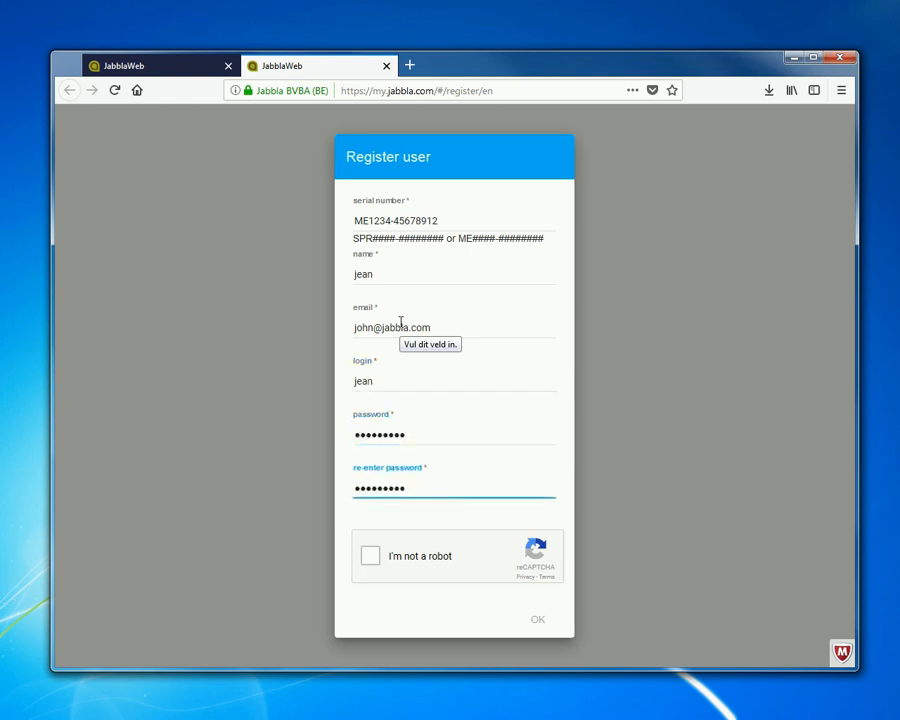
click(370, 553)
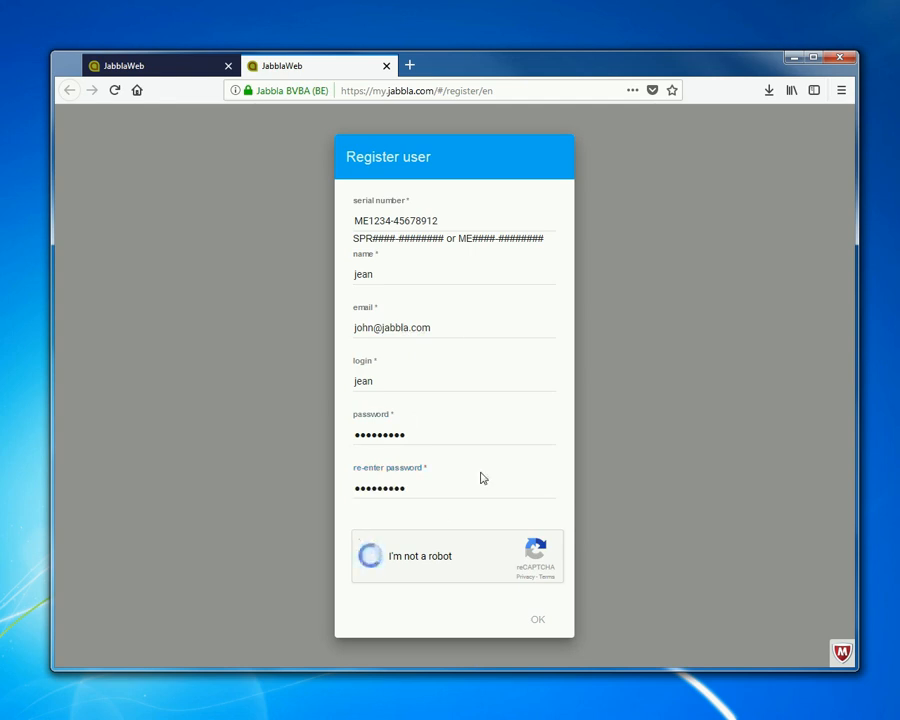
click(563, 620)
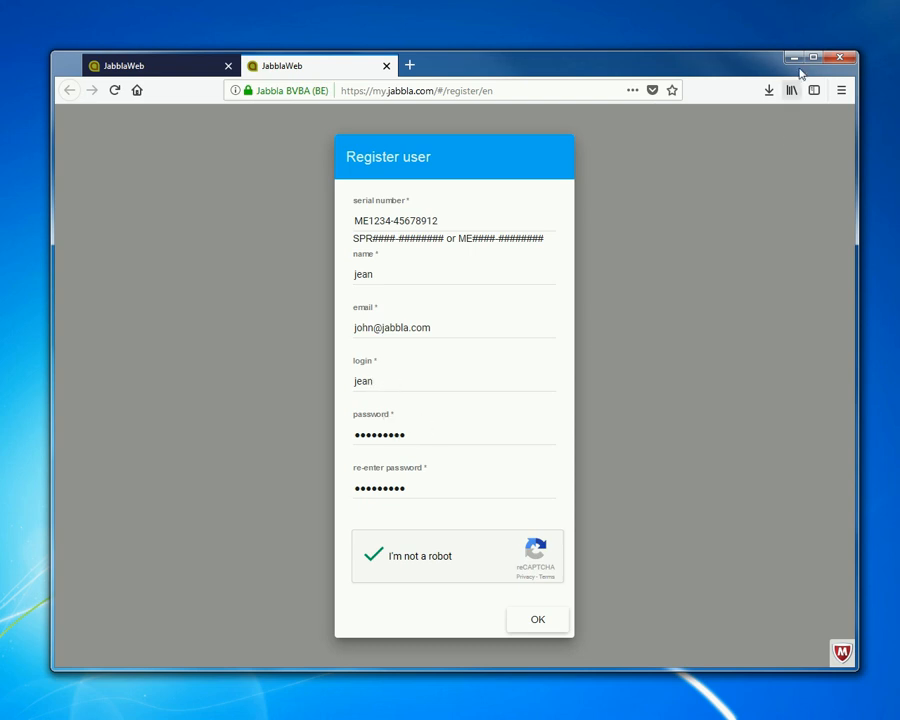
Minimise the browser and enter the username and account password in the Mind Express login window.
click(795, 59)
click(247, 328)
text(jean)
key(Tab)
text(••••••••••)
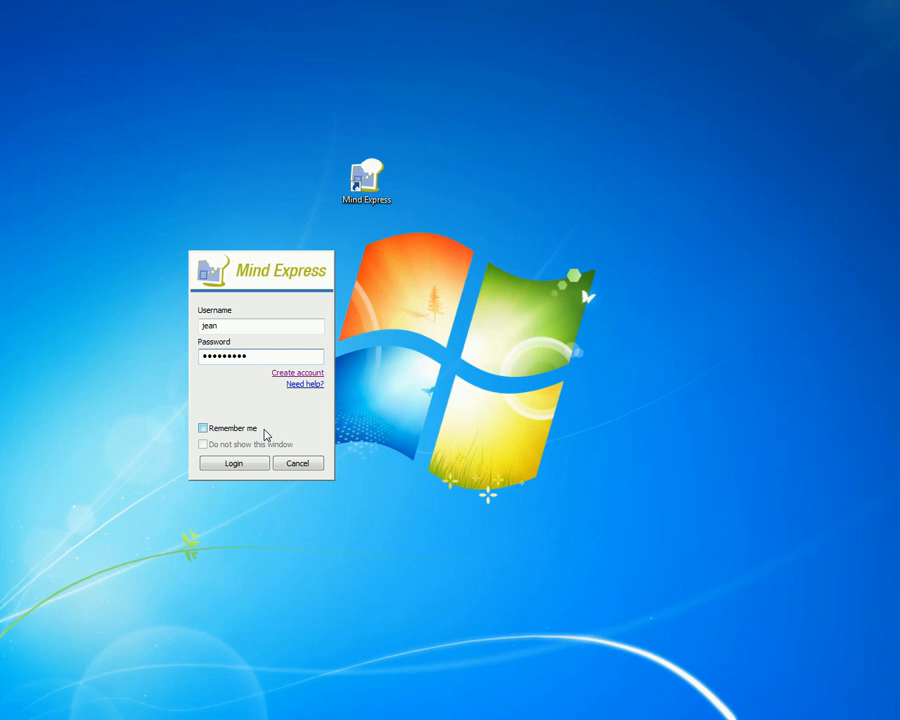
Enable "Remember me" and "Do not show this window", and log in to Mind Express.
click(203, 428)
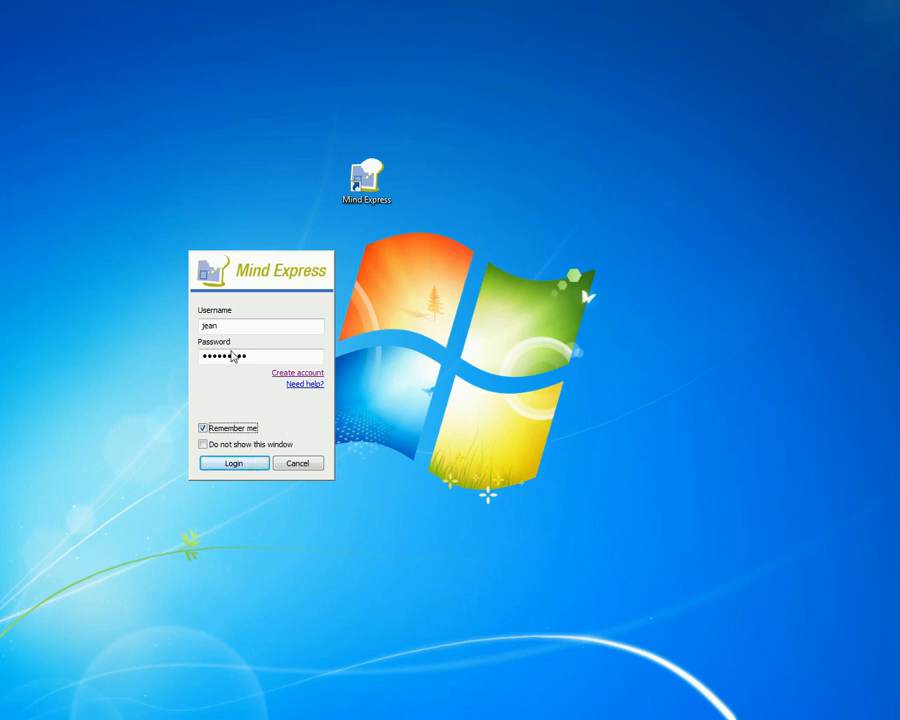
click(202, 446)
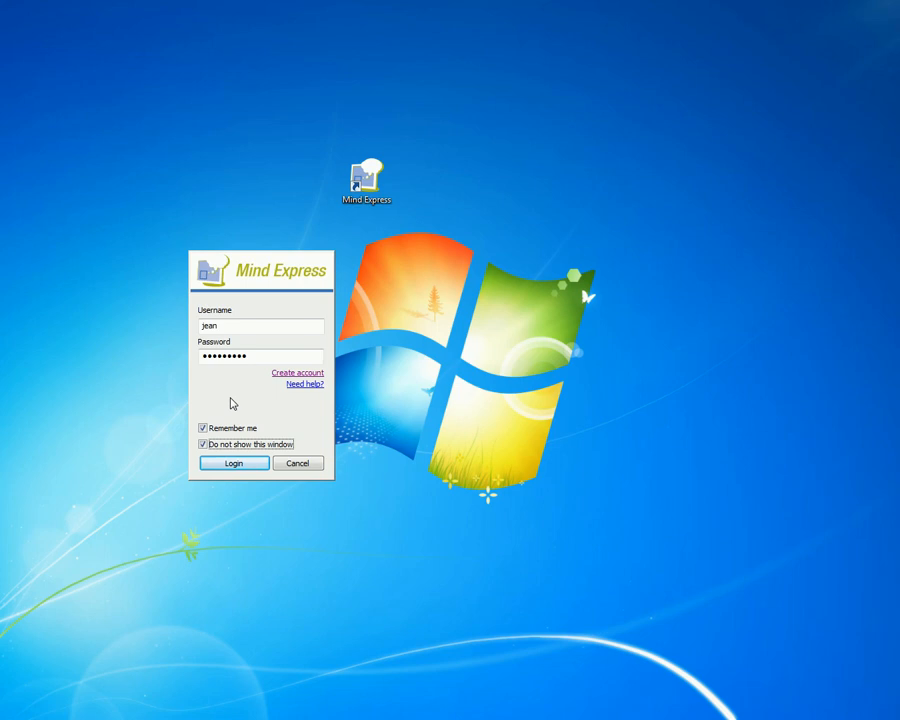
click(234, 463)
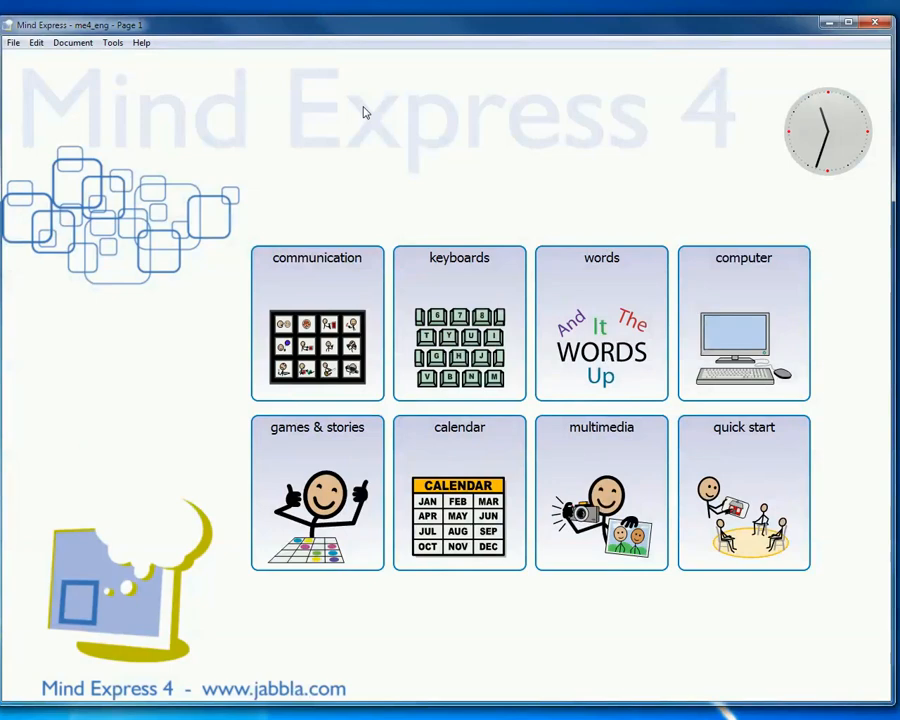
Close Mind Express and sign in to the JabblaWeb site with the login name and password, without saving the login in the browser.
click(877, 22)
click(860, 28)
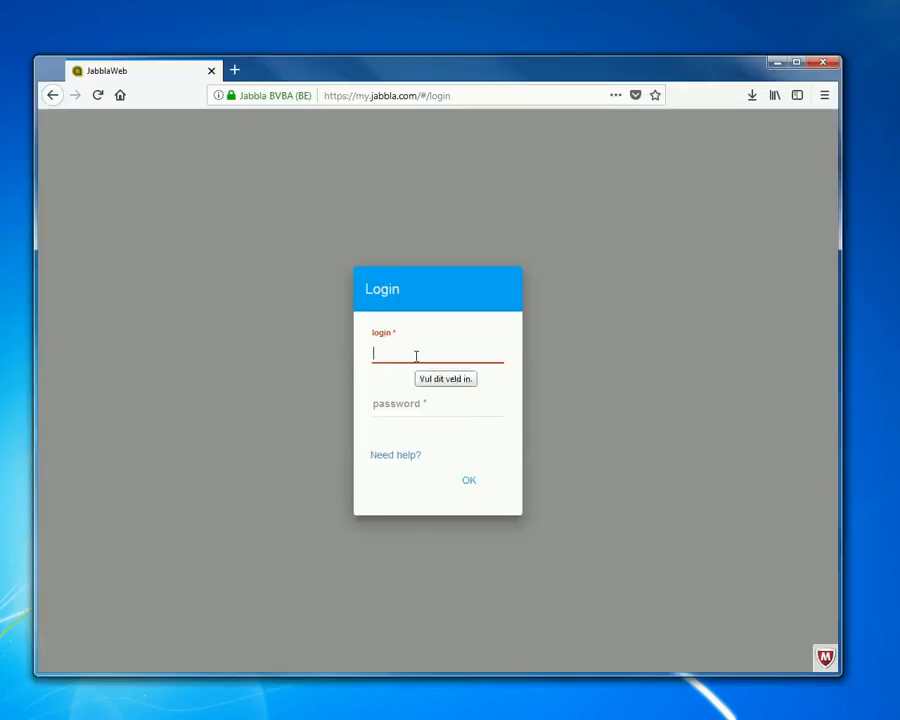
text(jean)
key(Tab)
text(******)
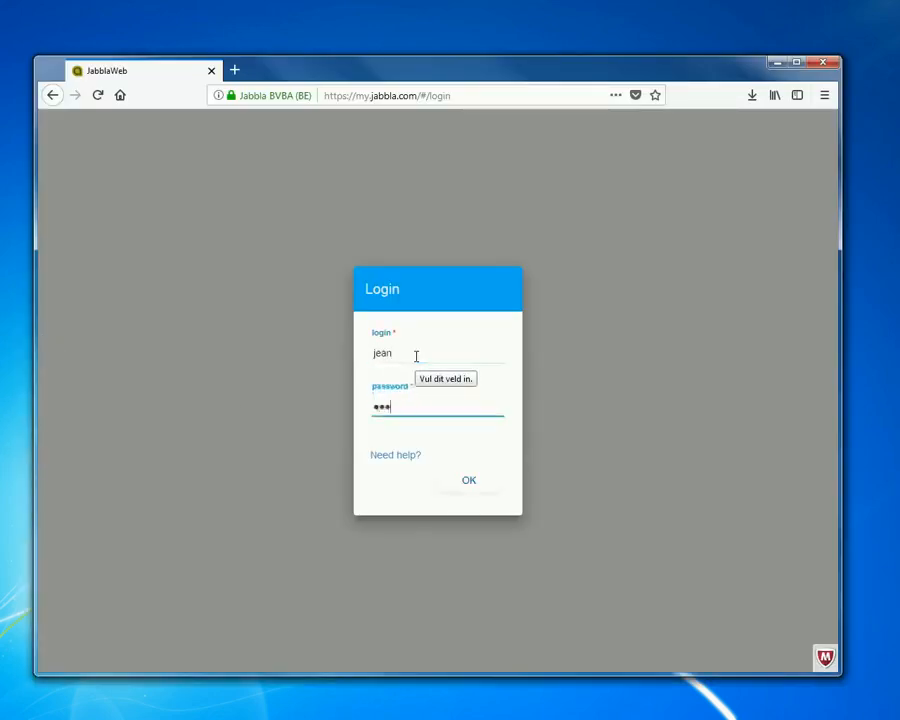
text(***)
click(474, 483)
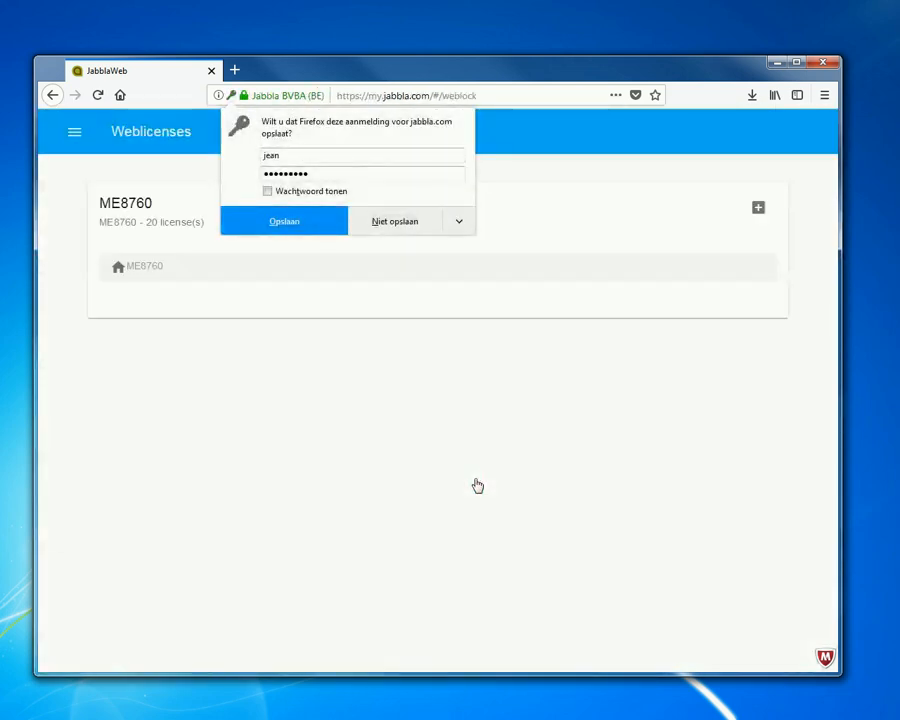
click(403, 226)
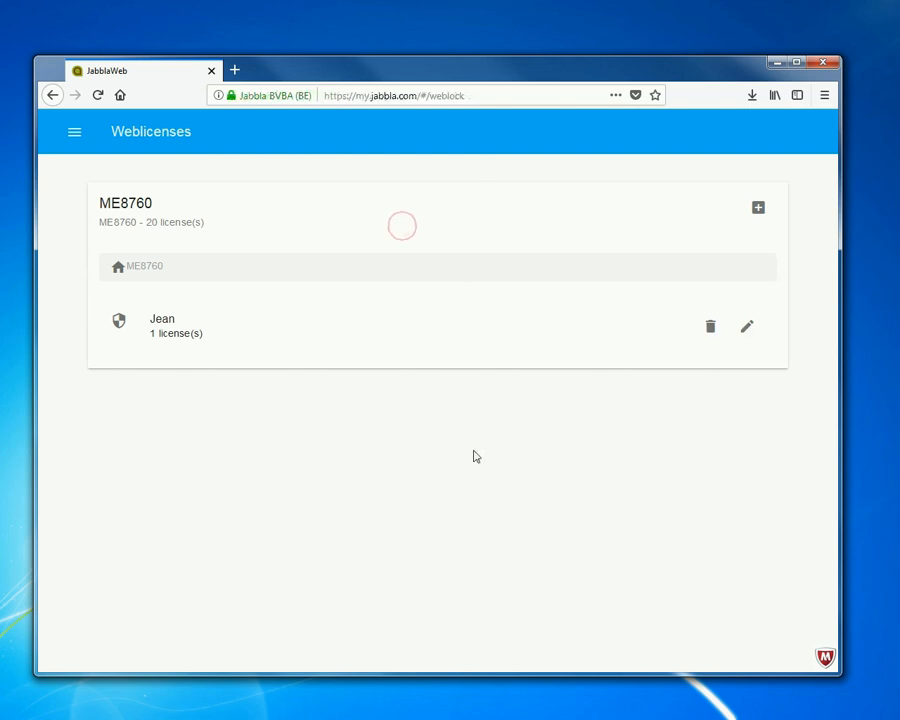
Maximise the browser and add a web license user with a login name and password, declining to save the credentials.
double_click(508, 68)
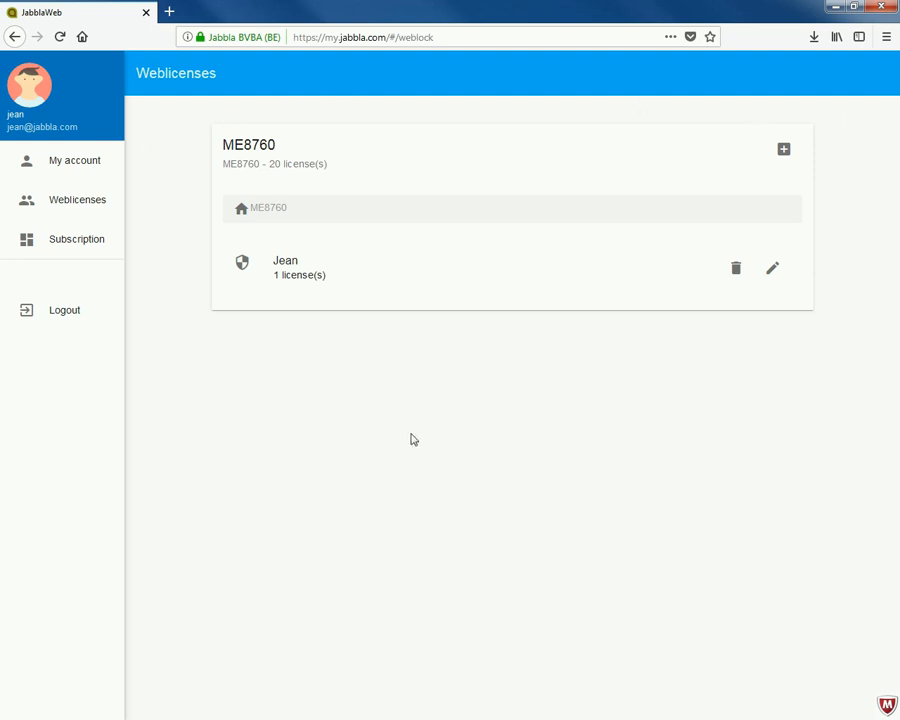
click(786, 155)
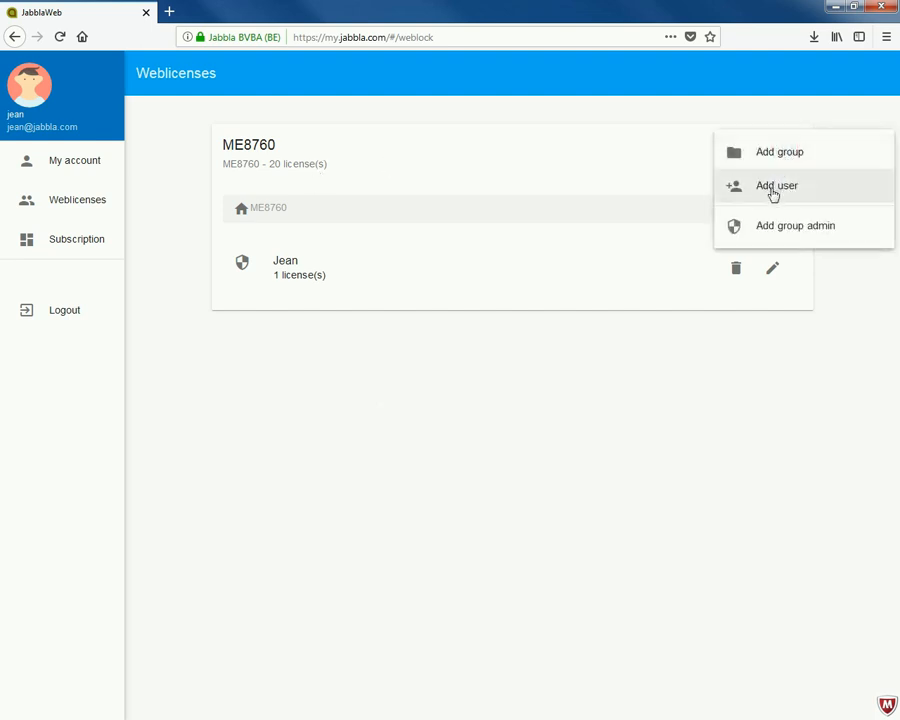
click(768, 190)
text(brian)
key(Tab)
text(1234)
key(Tab)
text(1234)
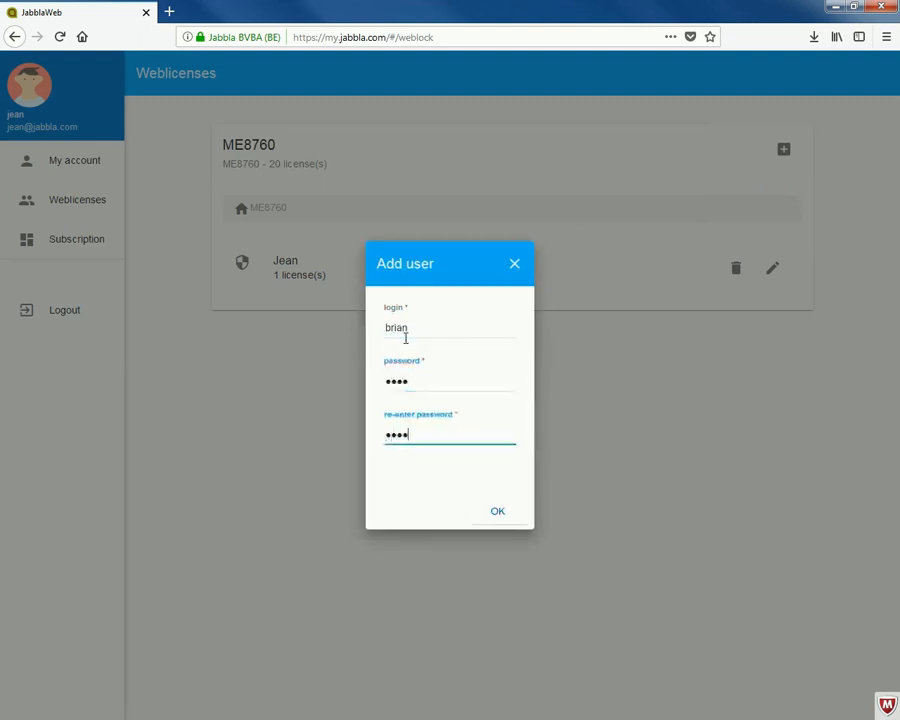
click(508, 516)
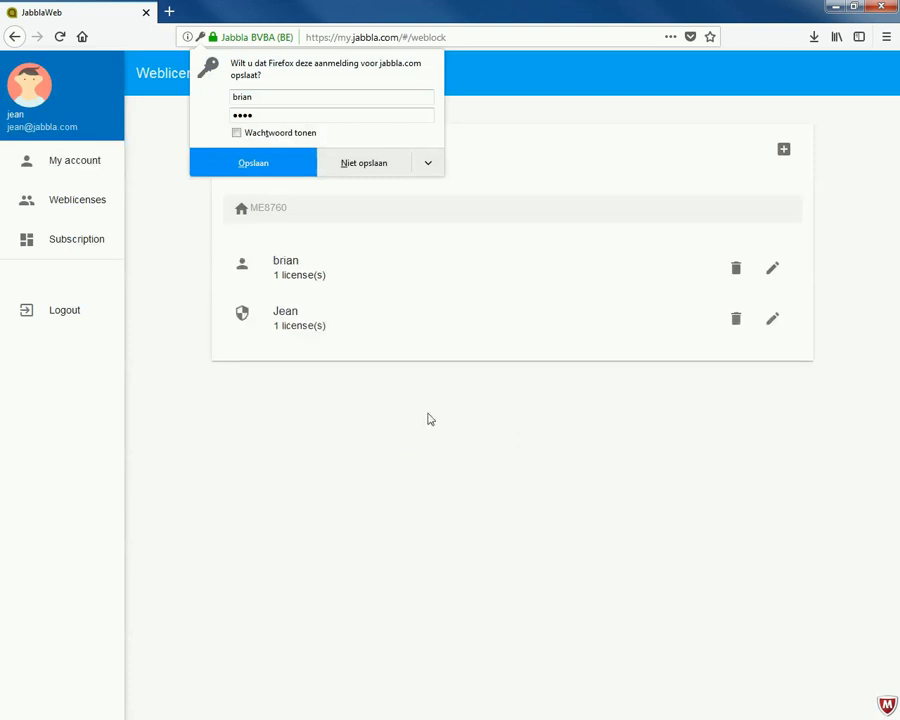
click(408, 171)
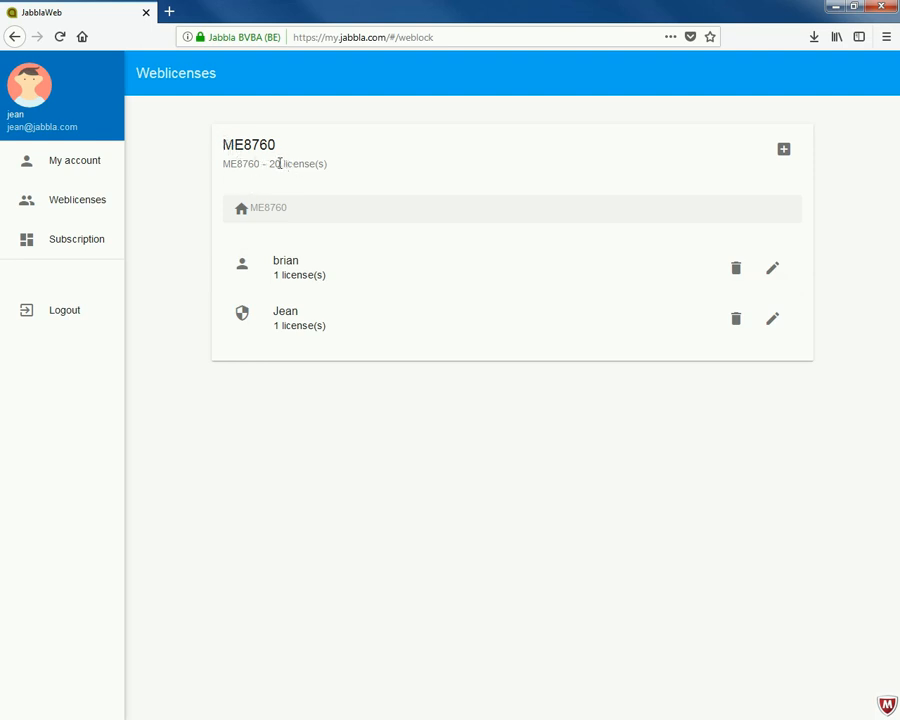
Highlight the total license count in the Weblicenses overview and minimise the browser.
drag(270, 164, 344, 167)
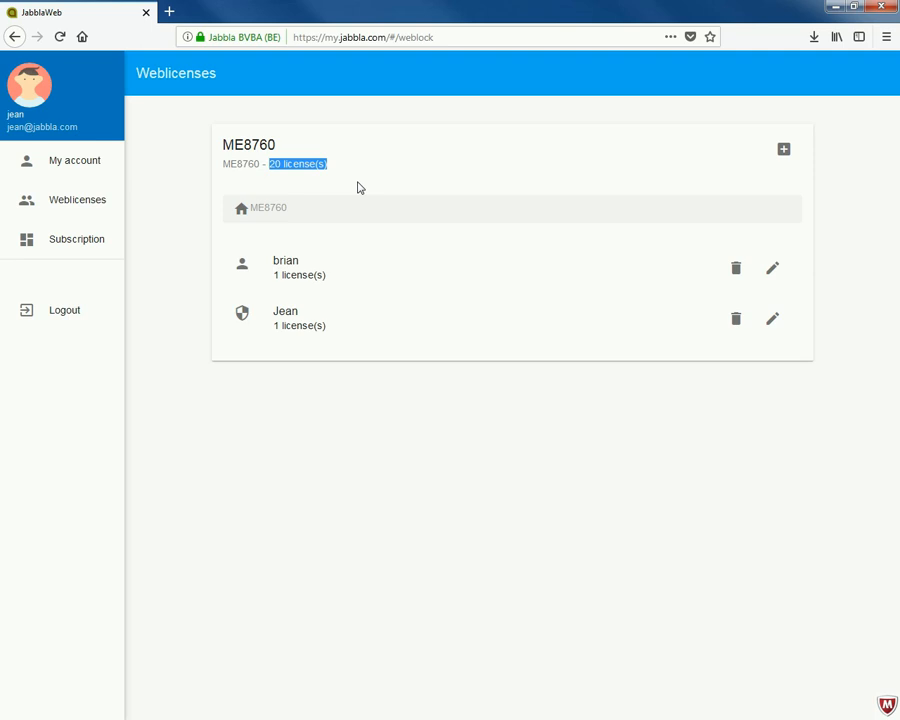
click(833, 8)
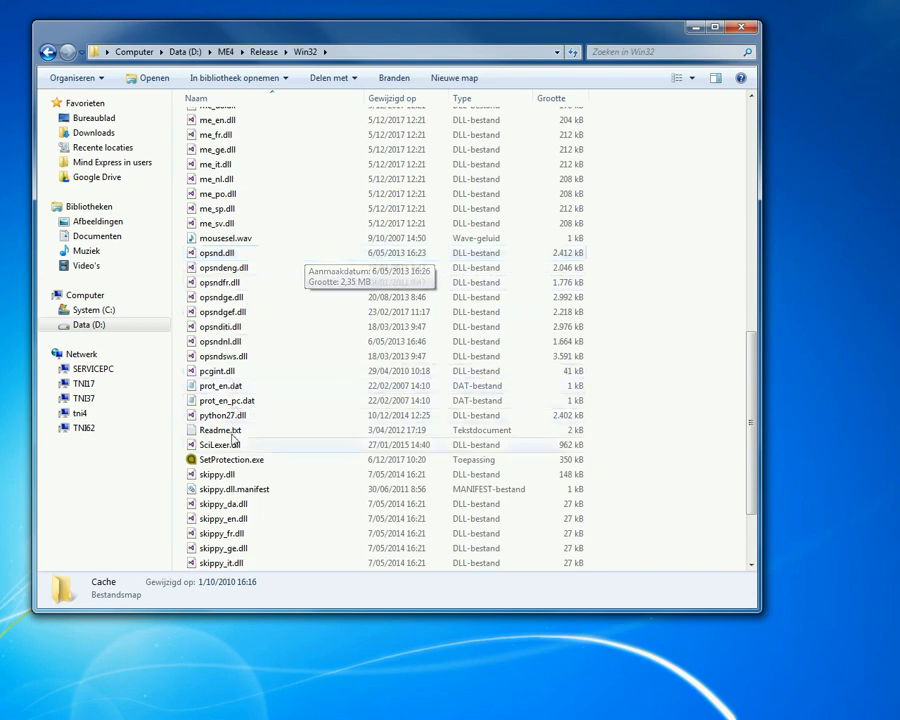
Launch SetProtection.exe from the Win32 folder and set the product to Mind Express.
drag(213, 459, 216, 424)
scroll(216, 424, up, 3)
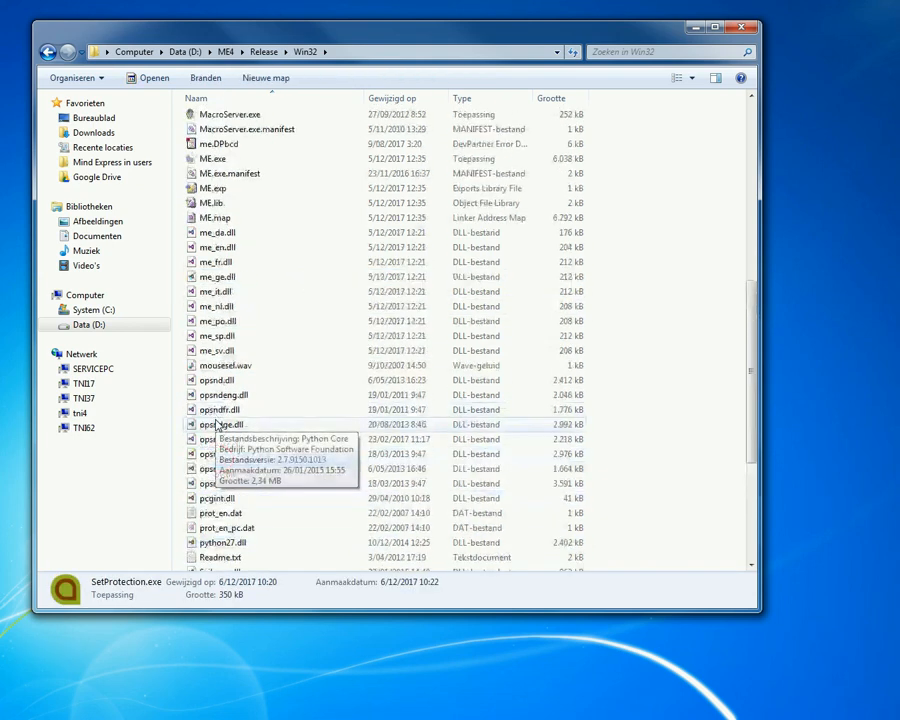
scroll(216, 424, down, 4)
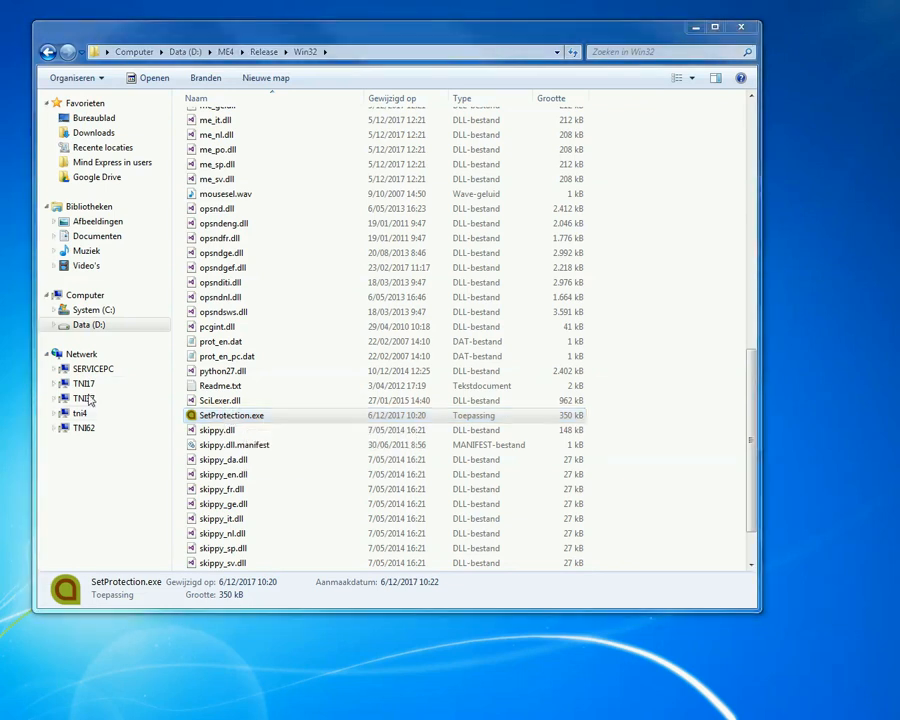
click(419, 277)
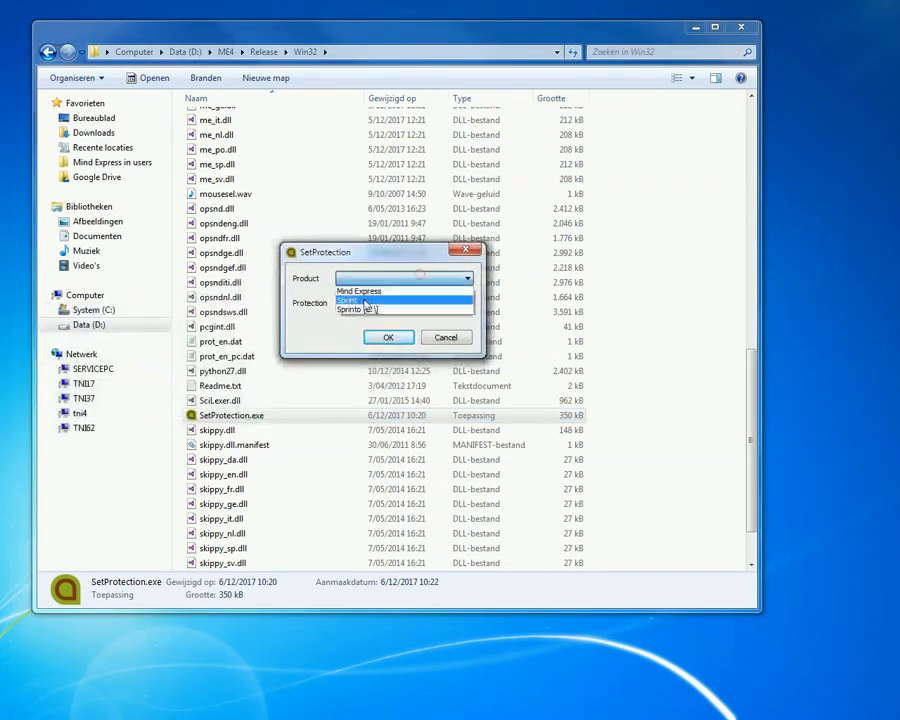
click(370, 291)
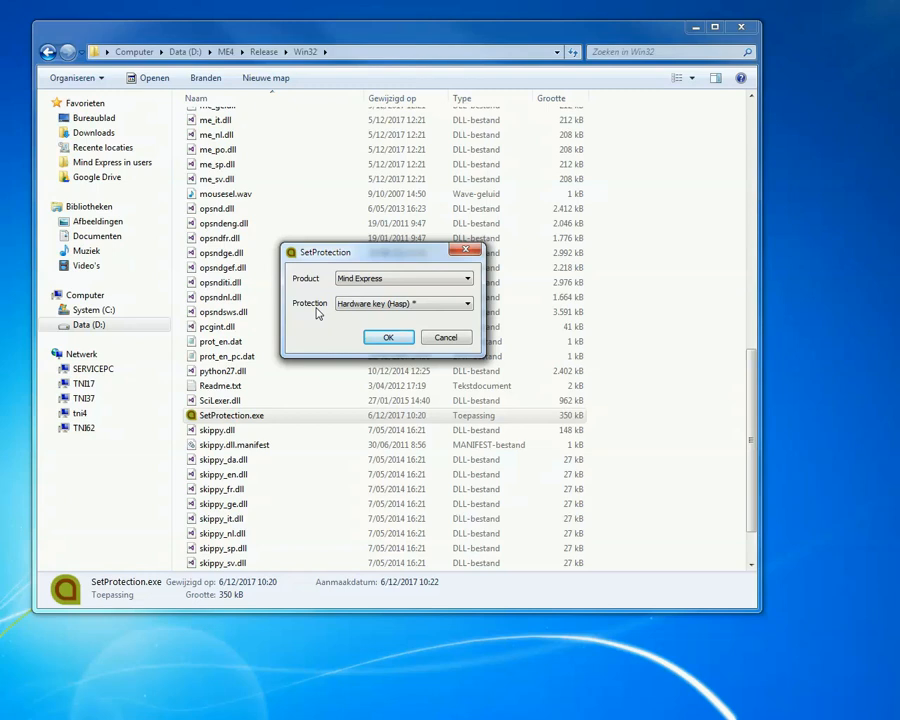
Set the protection type for Mind Express to Weblicense.
click(362, 306)
click(400, 303)
click(359, 336)
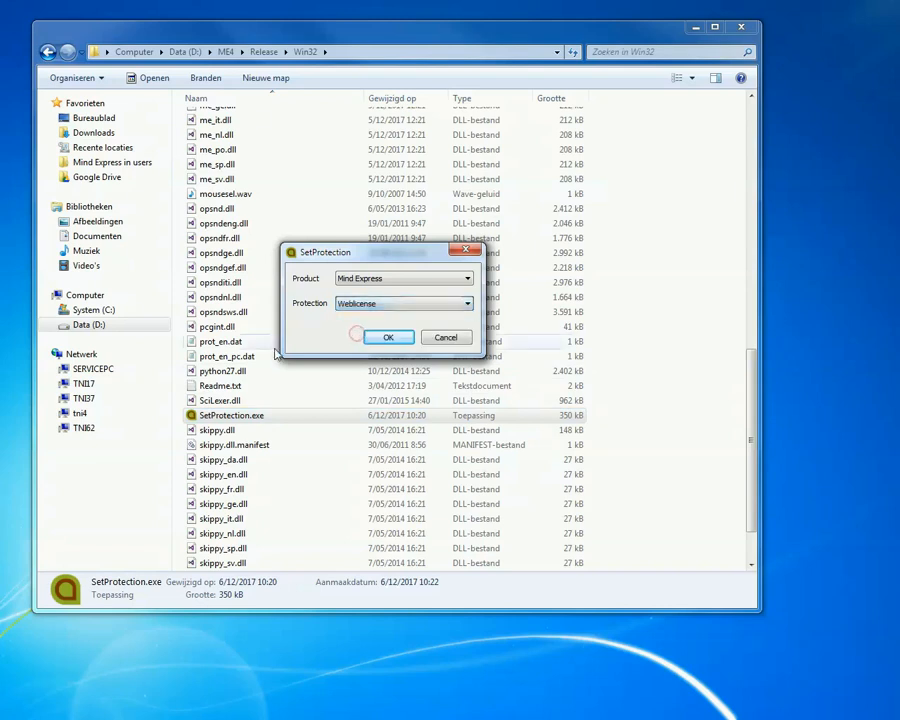
Switch the Mind Express protection type back to Hardware key (Hasp).
click(376, 304)
click(385, 316)
click(360, 304)
click(357, 326)
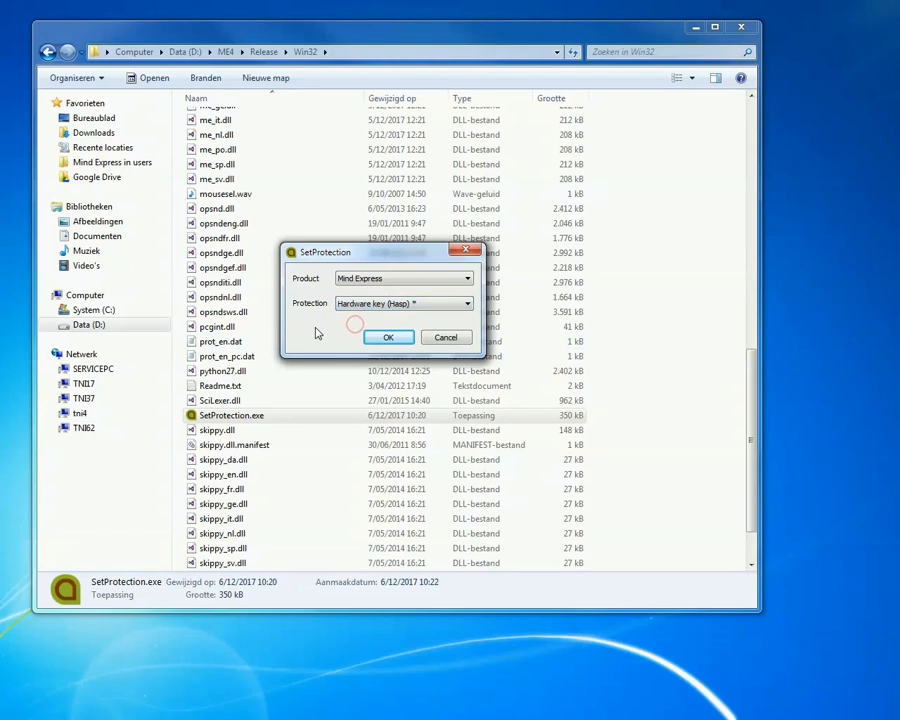